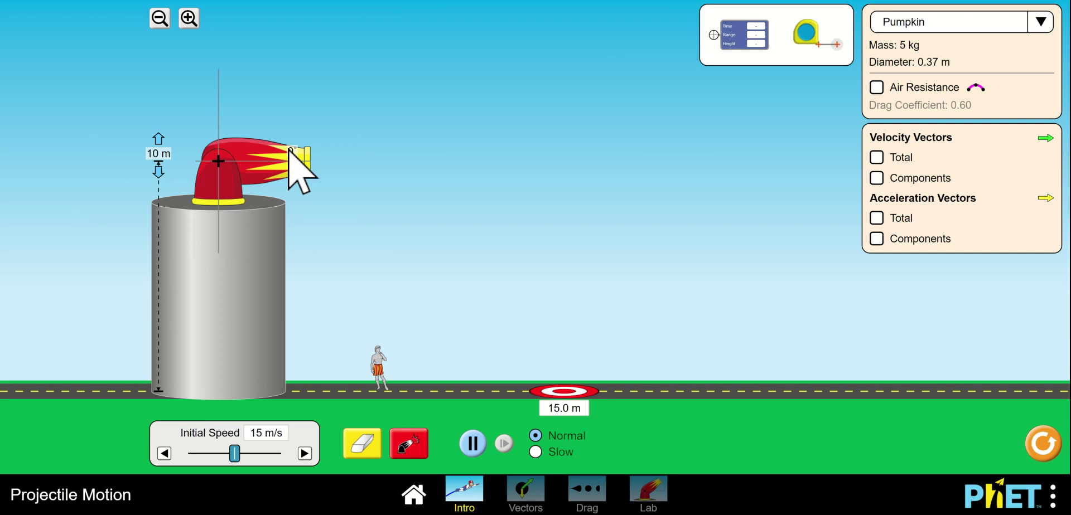
# Step: Level the cannon angle and keep Pumpkin as the projectile for the 15 m/s launch from 10 m
pyautogui.moveTo(289, 147)
pyautogui.mouseDown()
pyautogui.moveTo(279, 130)
pyautogui.moveTo(289, 151)
pyautogui.mouseUp()
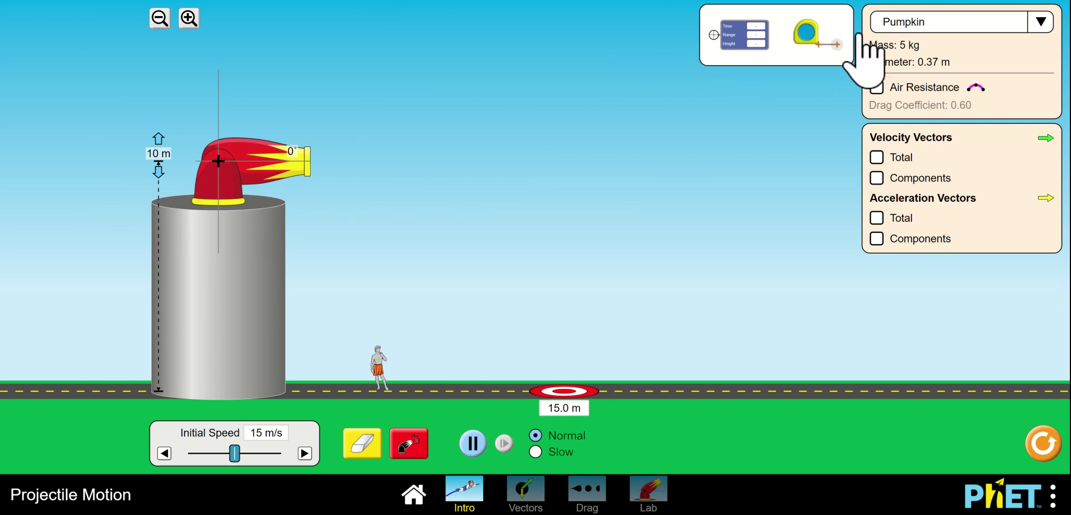
pyautogui.click(912, 28)
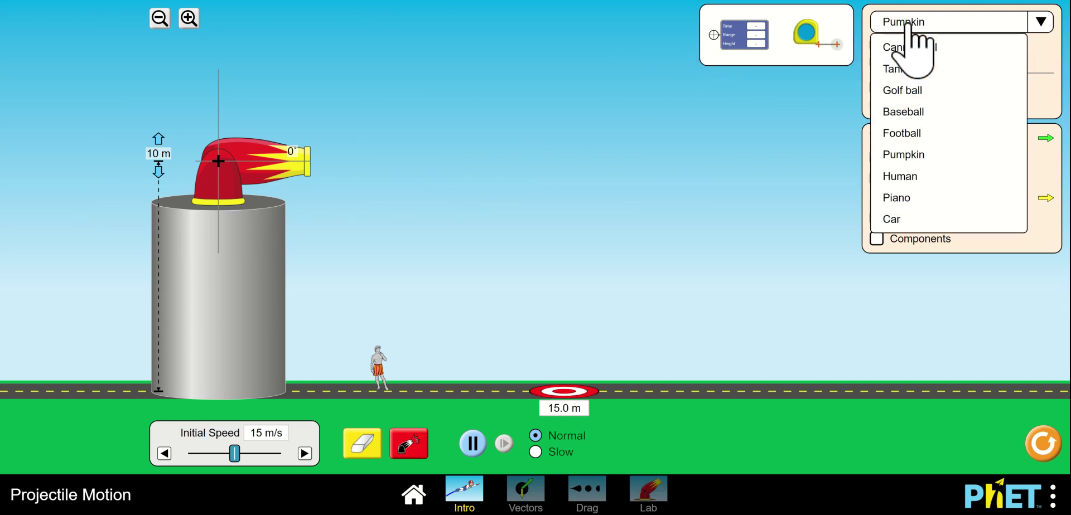
pyautogui.click(799, 96)
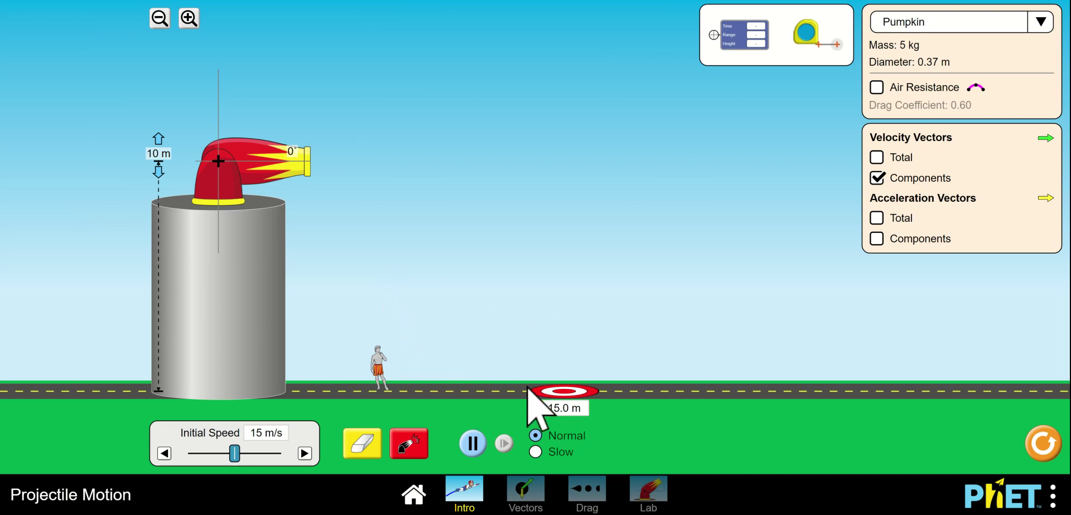
# Step: Fire the 15 m/s pumpkin, then raise the initial speed to 20 m/s and select Slow playback
pyautogui.click(413, 447)
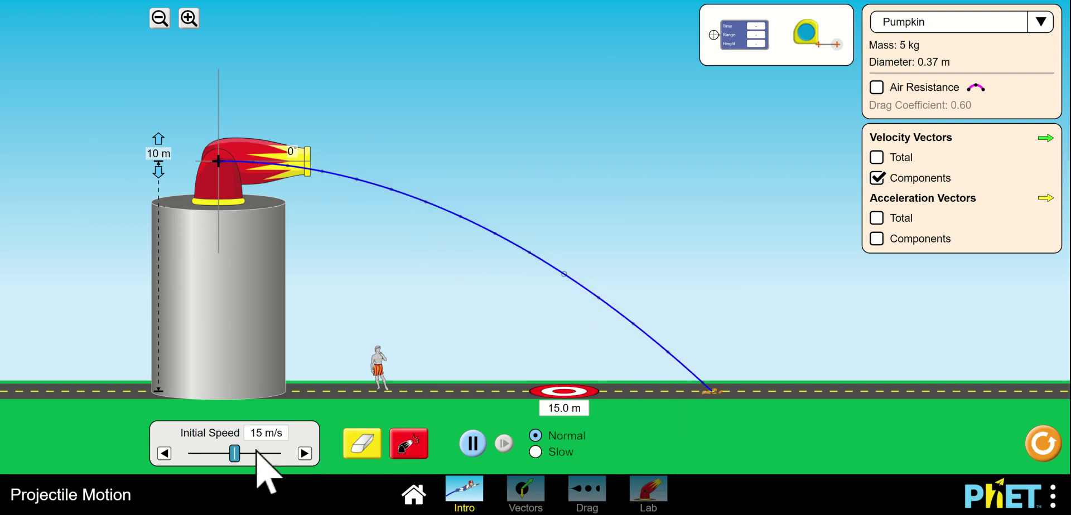
pyautogui.click(164, 454)
pyautogui.click(164, 453)
pyautogui.click(164, 453)
pyautogui.click(164, 454)
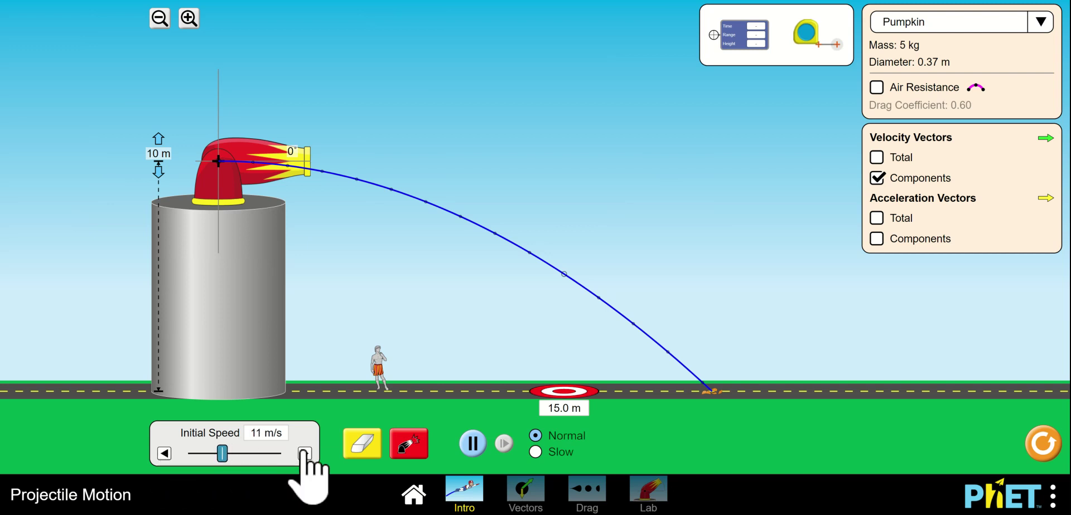
pyautogui.click(304, 453)
pyautogui.click(304, 453)
pyautogui.moveTo(233, 453); pyautogui.dragTo(250, 453)
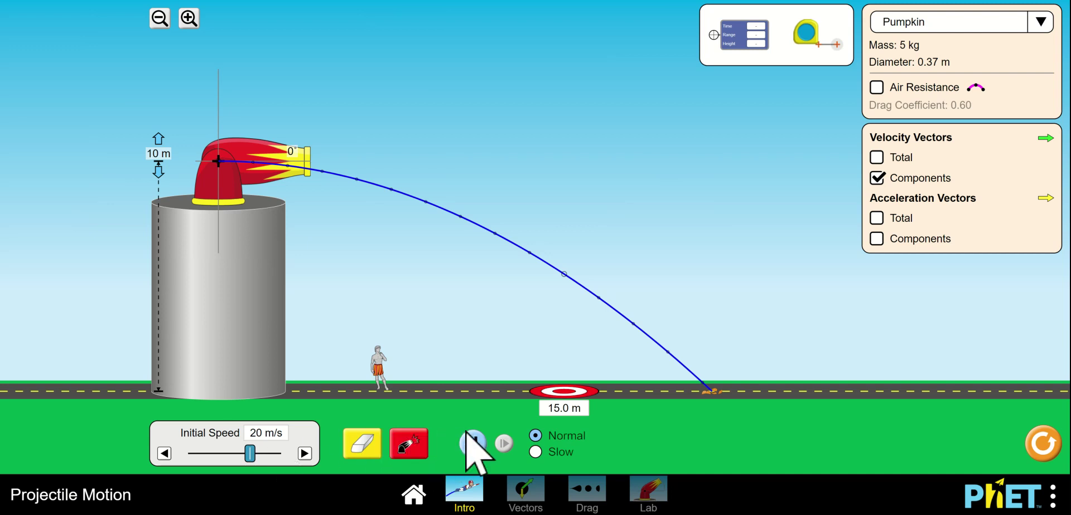
pyautogui.click(536, 453)
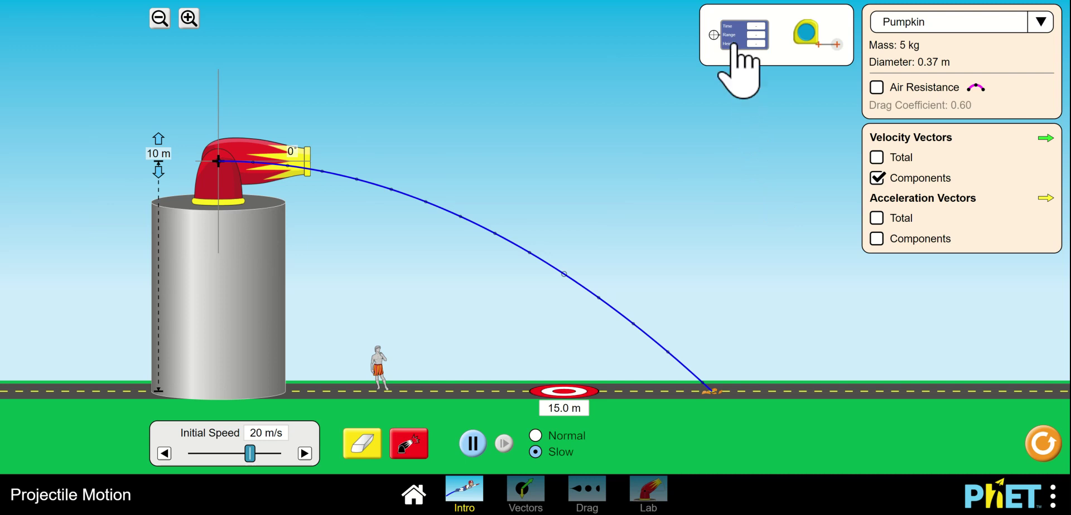
# Step: Place the time/range/height tool on the landing point (1.43 s, 21.42 m), then the 1 s point, then aside
pyautogui.moveTo(736, 44); pyautogui.dragTo(731, 124)
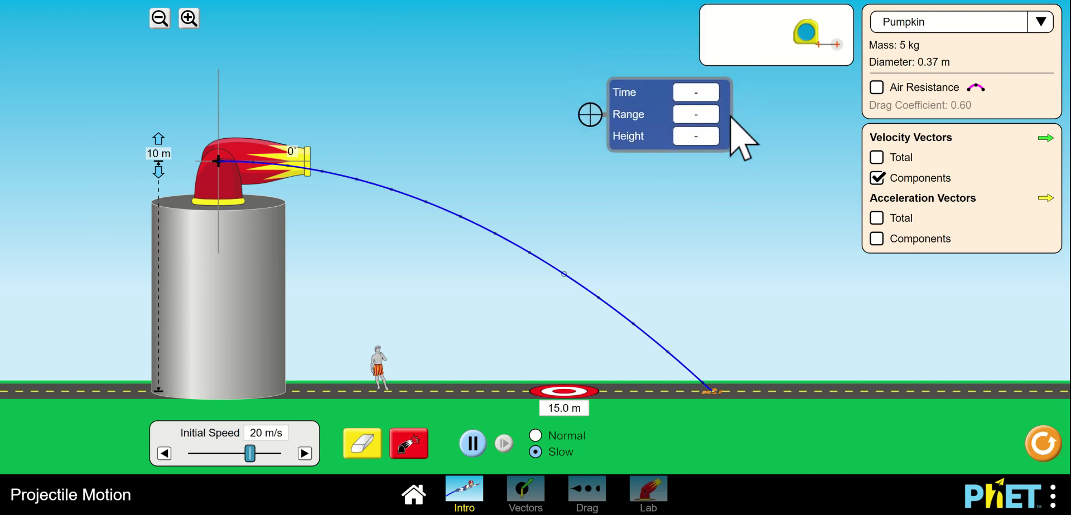
pyautogui.moveTo(650, 119); pyautogui.dragTo(757, 395)
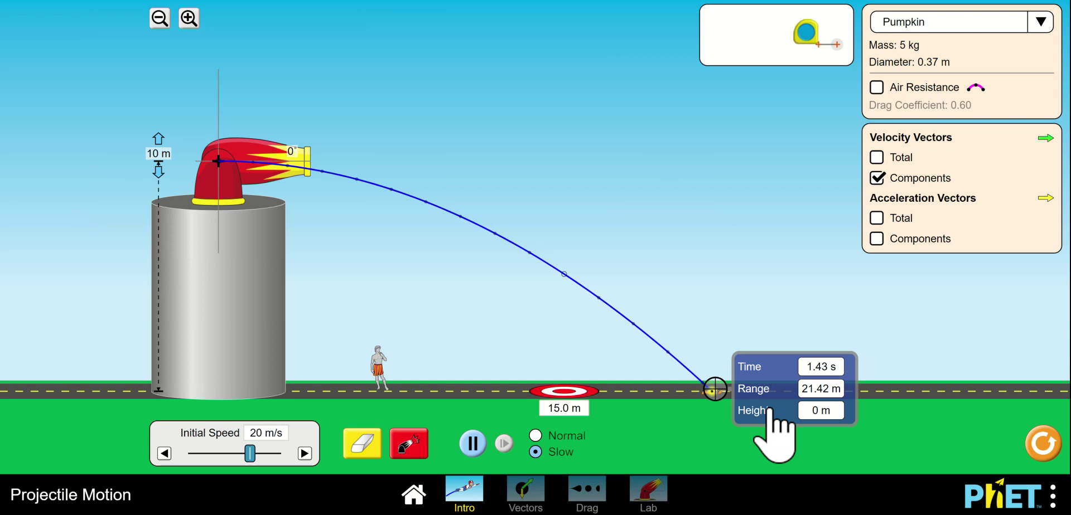
pyautogui.moveTo(769, 413); pyautogui.dragTo(623, 294)
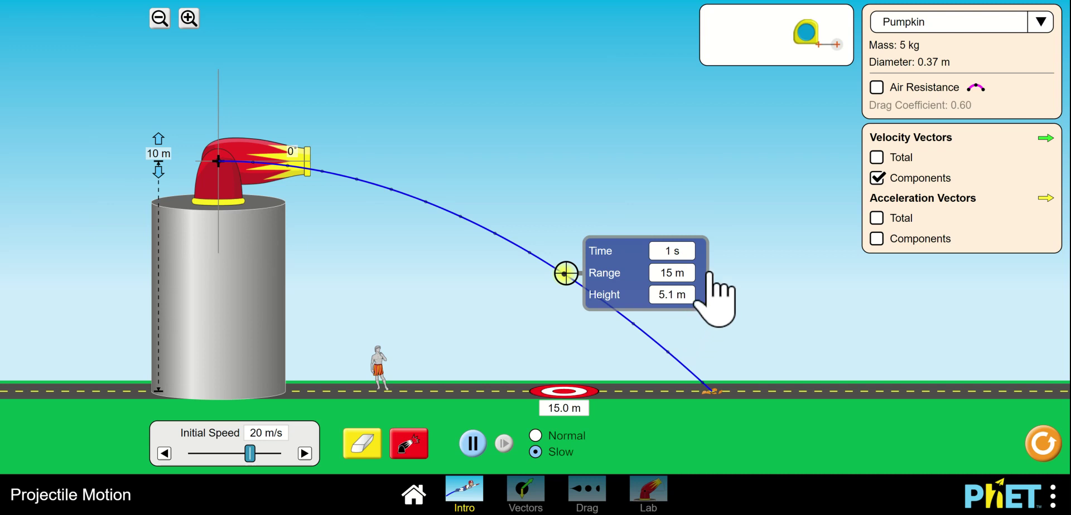
pyautogui.moveTo(620, 257); pyautogui.dragTo(701, 183)
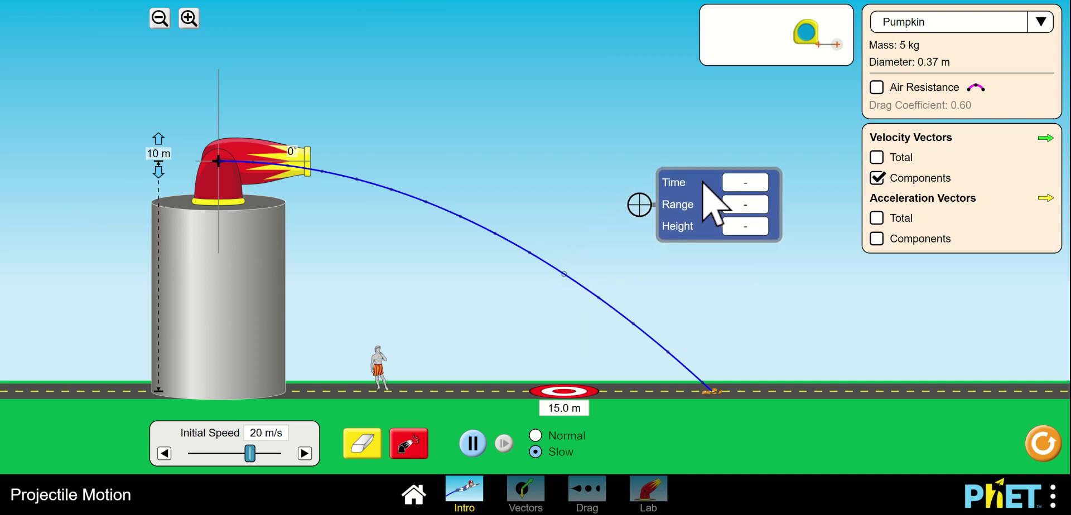
# Step: Erase the old path and fire the pumpkin at 17 m/s
pyautogui.click(366, 444)
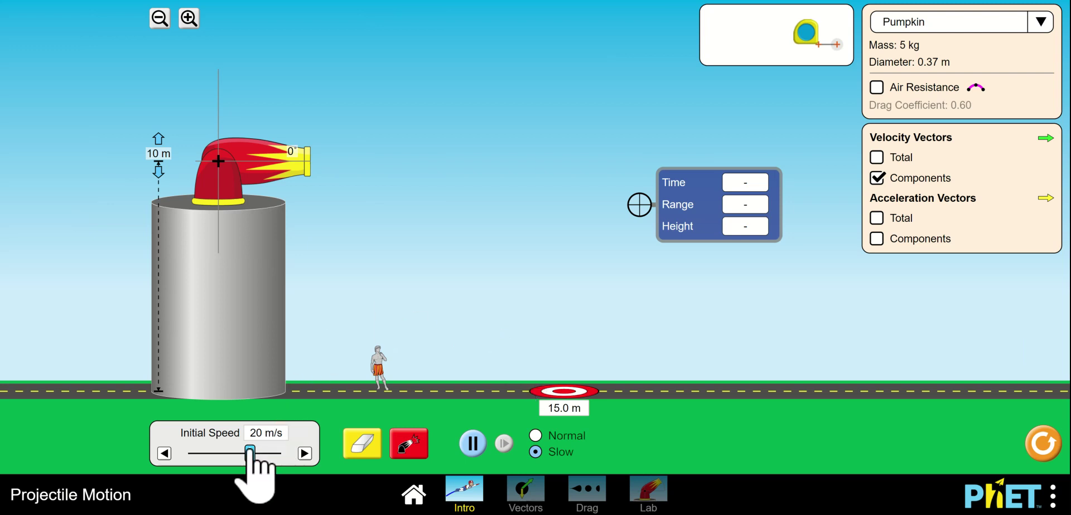
pyautogui.moveTo(250, 450); pyautogui.dragTo(241, 453)
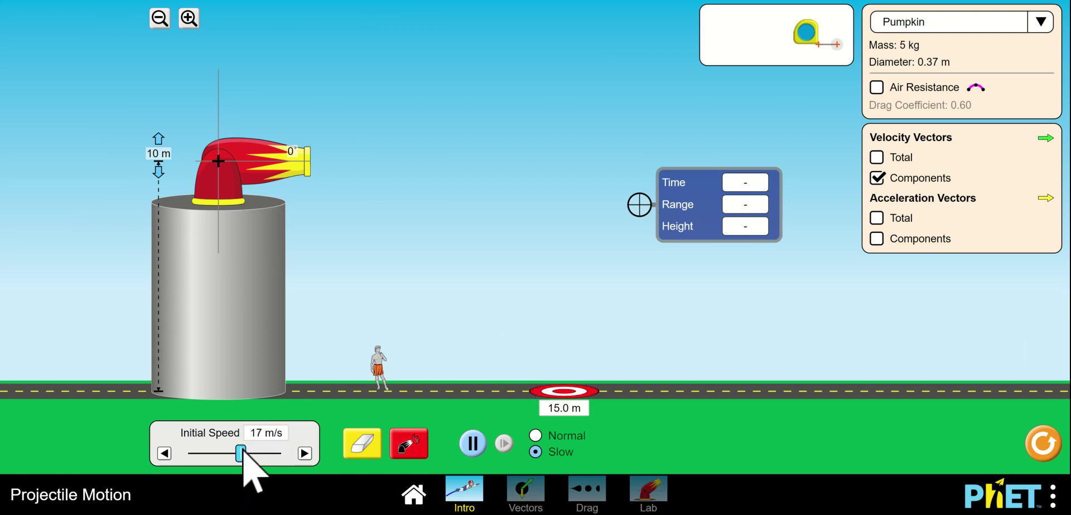
pyautogui.click(411, 446)
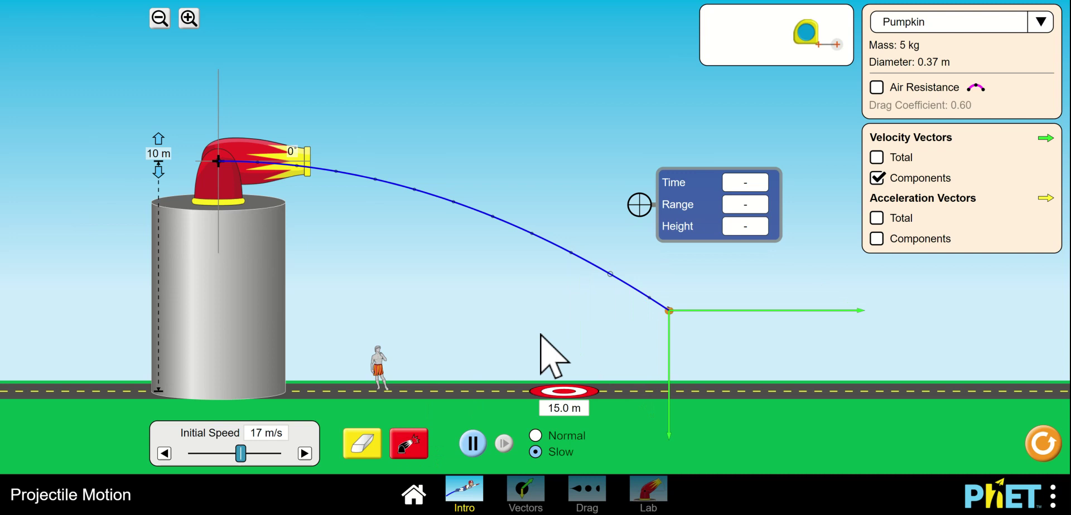
# Step: Erase the 17 m/s path, fire at 15 m/s, then set the initial speed to 7 m/s
pyautogui.click(362, 443)
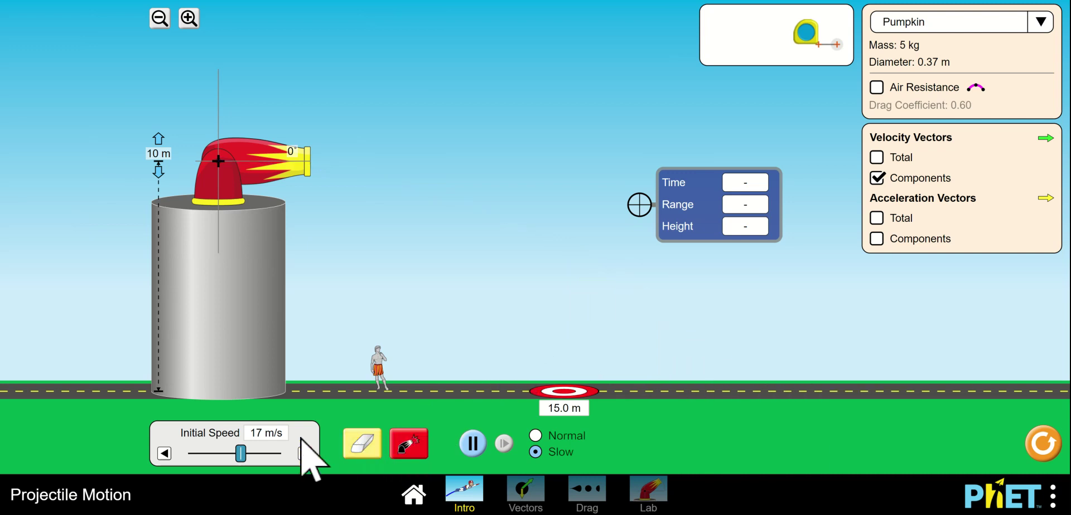
pyautogui.moveTo(244, 454); pyautogui.dragTo(242, 456)
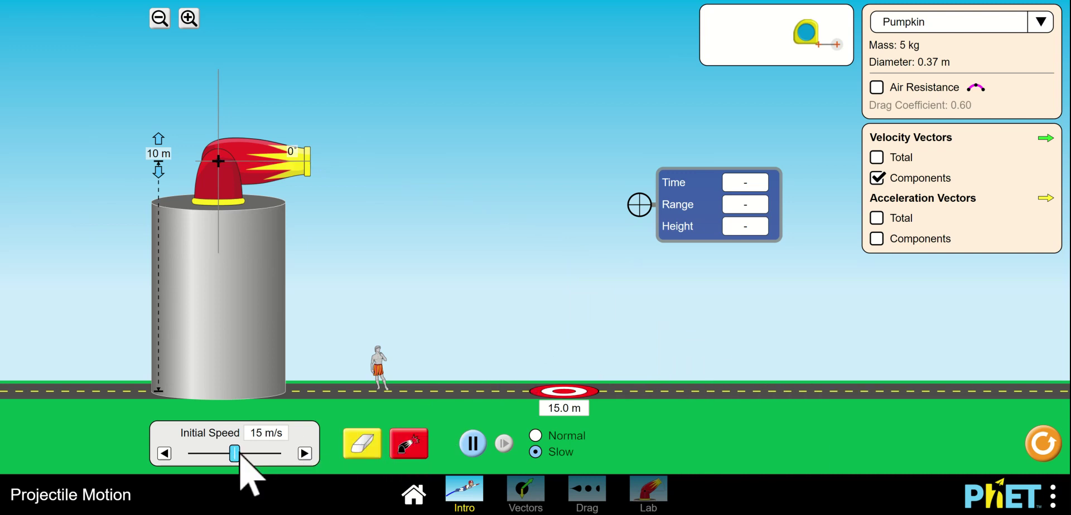
pyautogui.click(406, 444)
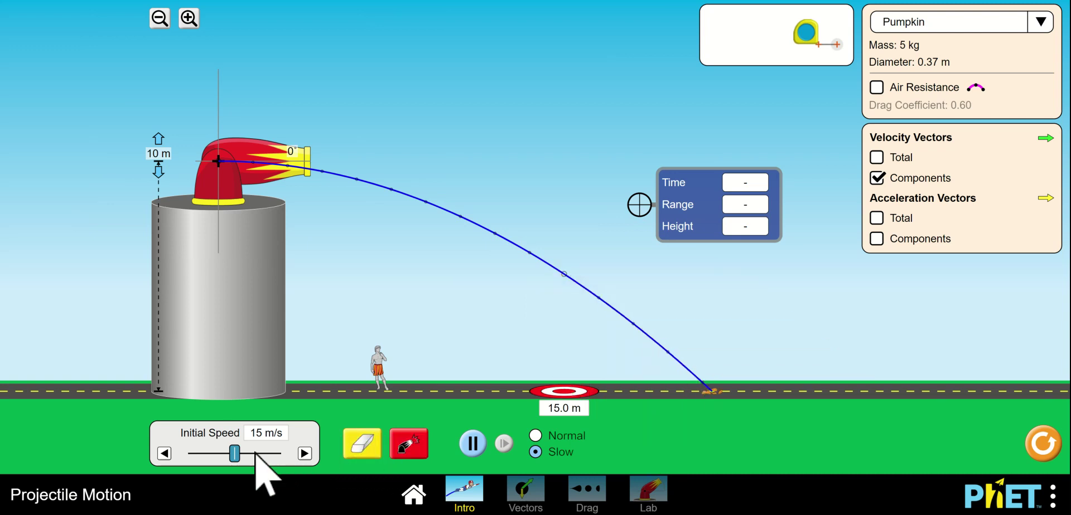
pyautogui.moveTo(234, 453); pyautogui.dragTo(210, 453)
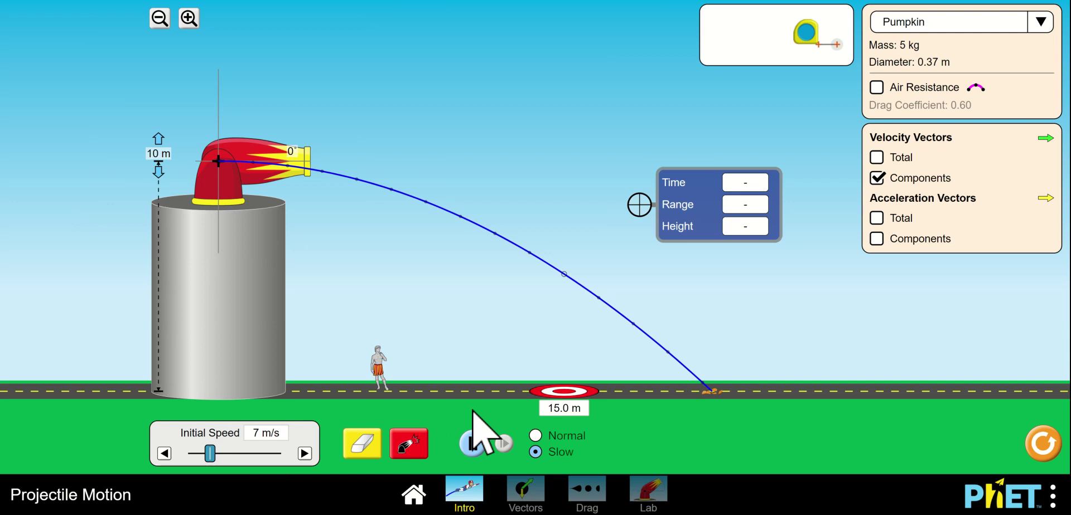
pyautogui.moveTo(558, 401)
pyautogui.mouseDown()
pyautogui.moveTo(475, 410)
pyautogui.moveTo(701, 399)
pyautogui.moveTo(665, 394)
pyautogui.moveTo(459, 417)
pyautogui.moveTo(557, 408)
pyautogui.moveTo(578, 433)
pyautogui.moveTo(566, 408)
pyautogui.moveTo(575, 411)
pyautogui.moveTo(559, 407)
pyautogui.mouseUp()
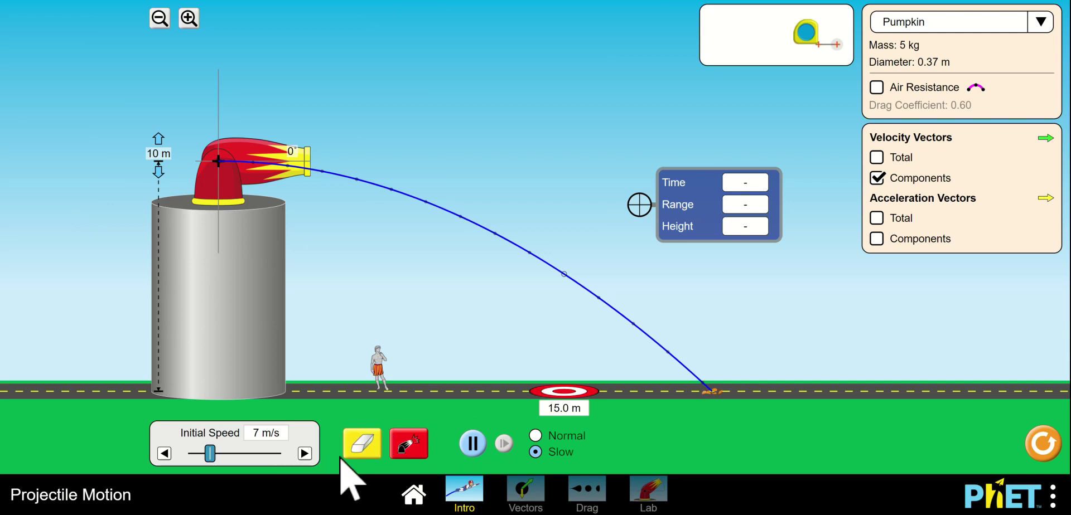
# Step: Fire at 7 m/s, erase both paths, and fire again at about 10 m/s
pyautogui.click(419, 450)
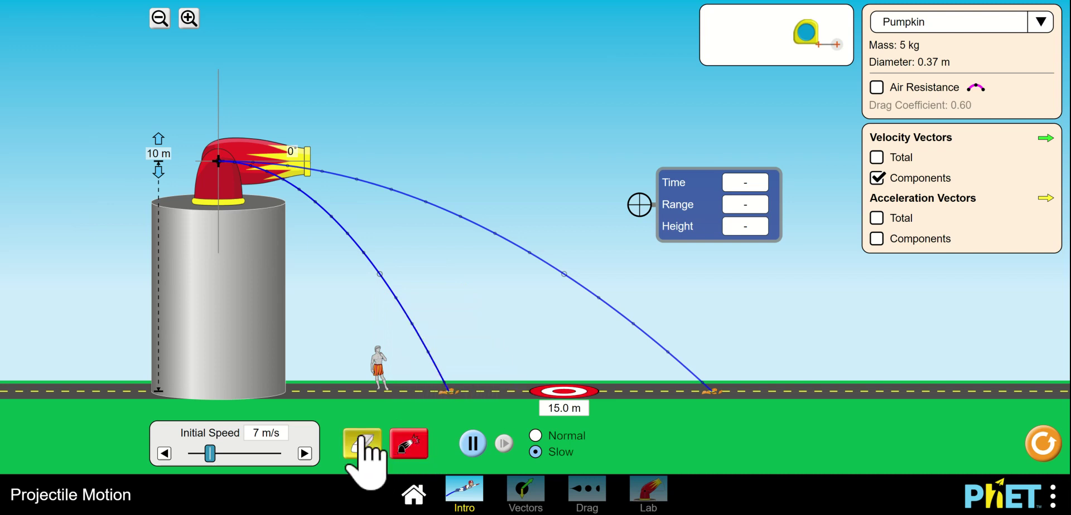
pyautogui.click(364, 447)
pyautogui.moveTo(211, 459); pyautogui.dragTo(221, 457)
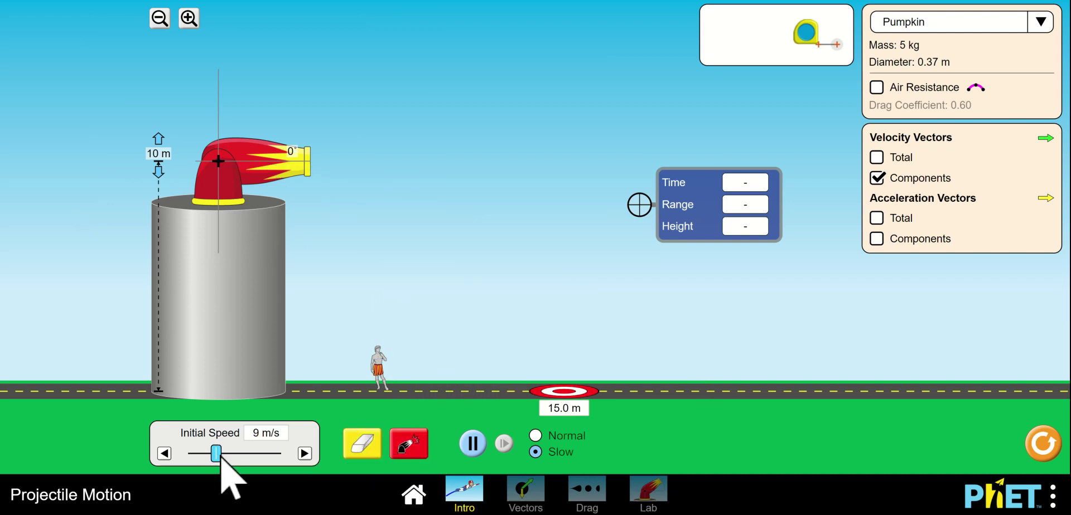
pyautogui.click(412, 450)
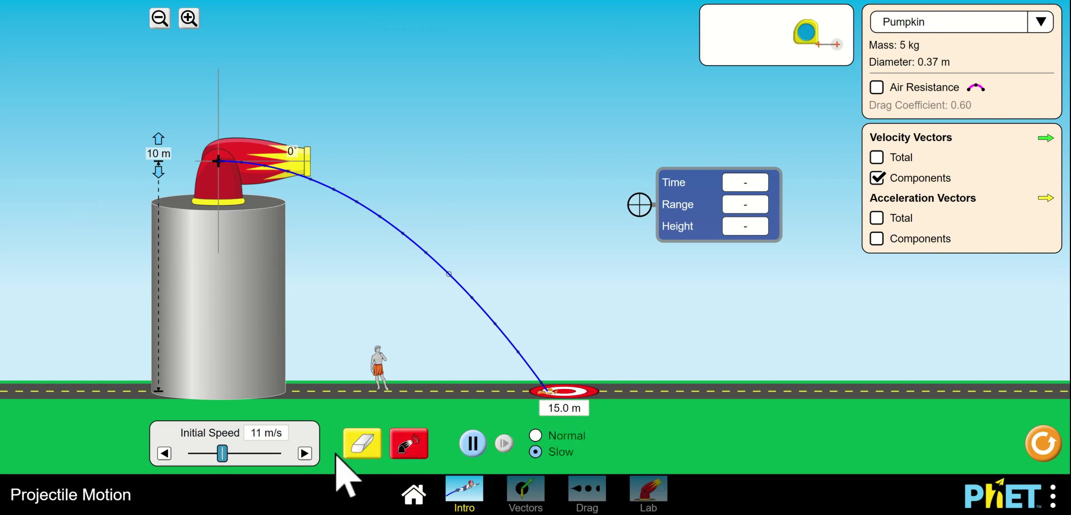
# Step: Erase, fire at 11 m/s and again at 10 m/s, then lower the launch height to 8 m
pyautogui.click(363, 442)
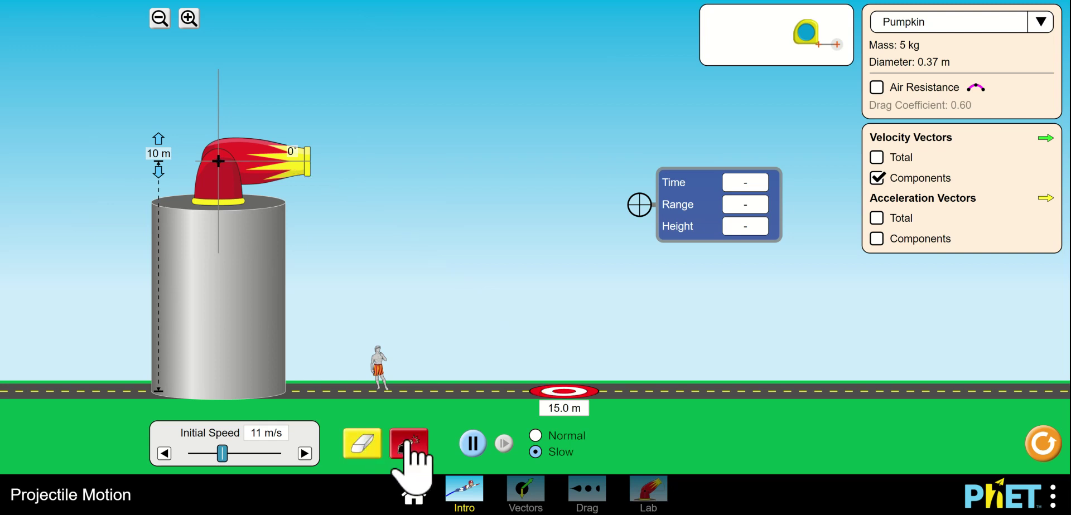
pyautogui.click(409, 443)
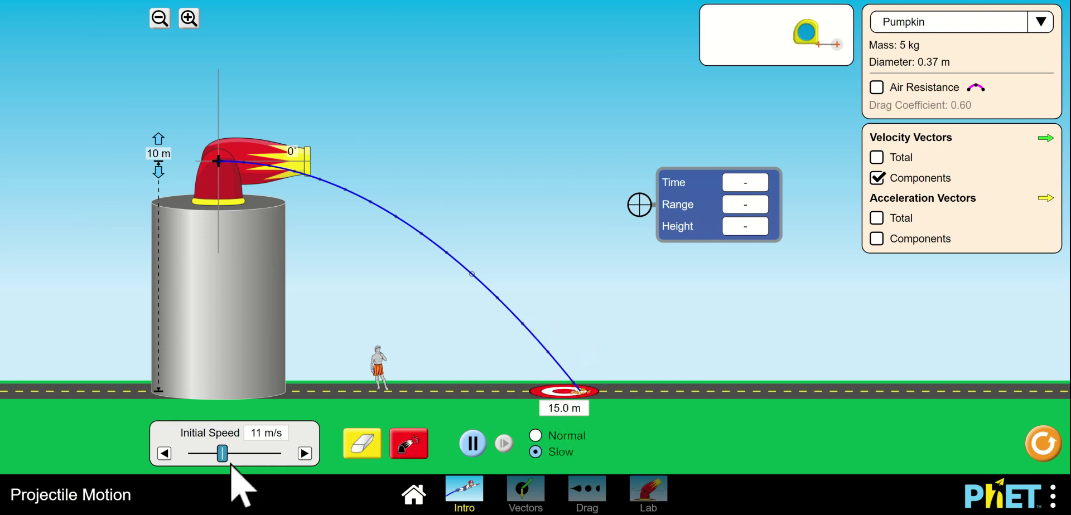
pyautogui.click(165, 454)
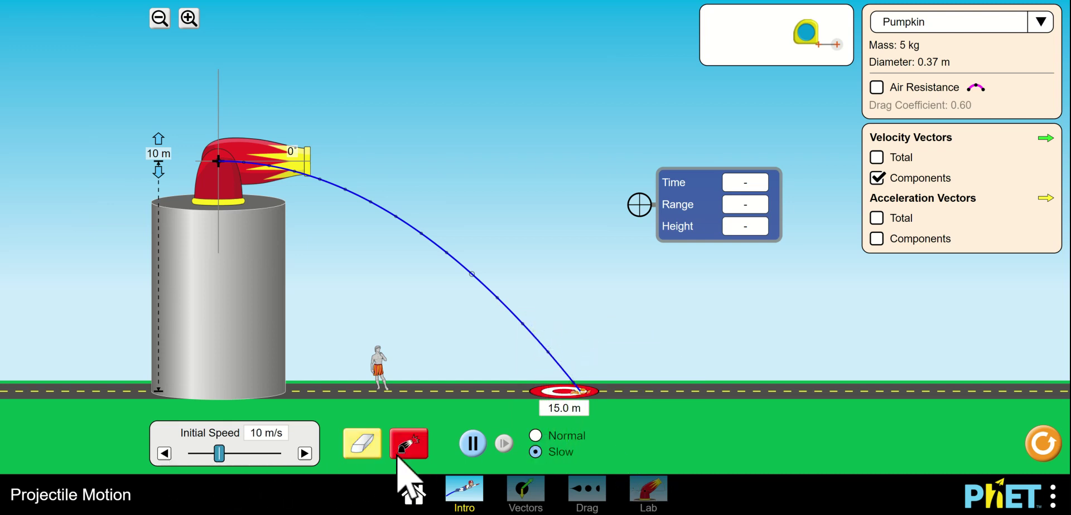
pyautogui.click(410, 442)
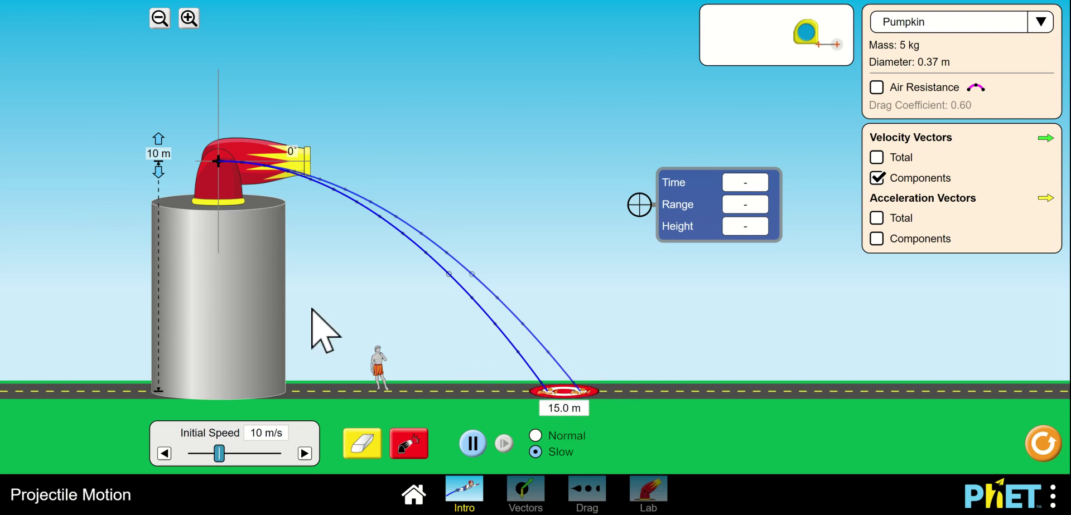
pyautogui.moveTo(217, 221)
pyautogui.mouseDown()
pyautogui.moveTo(220, 292)
pyautogui.moveTo(202, 187)
pyautogui.moveTo(204, 217)
pyautogui.mouseUp()
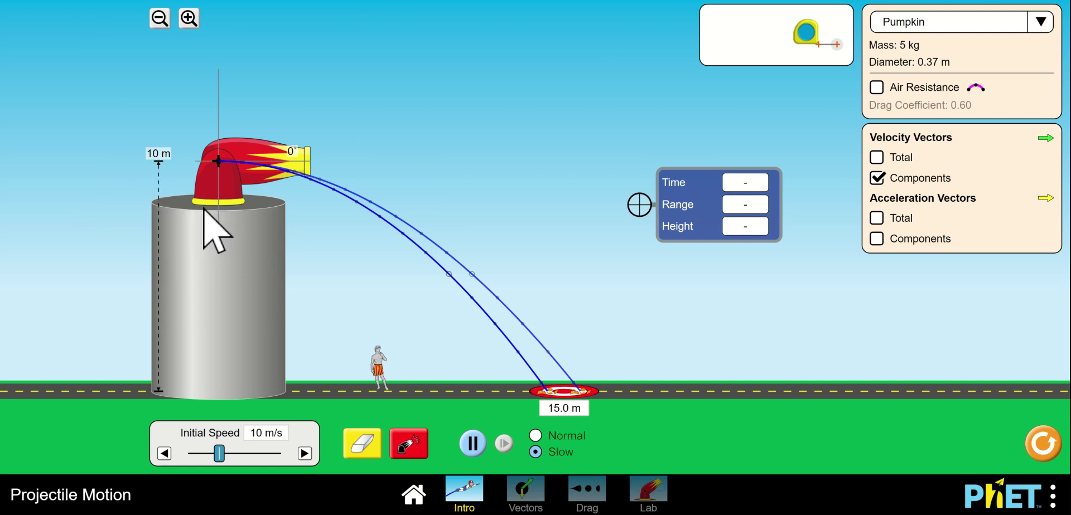
pyautogui.moveTo(210, 232); pyautogui.dragTo(197, 210)
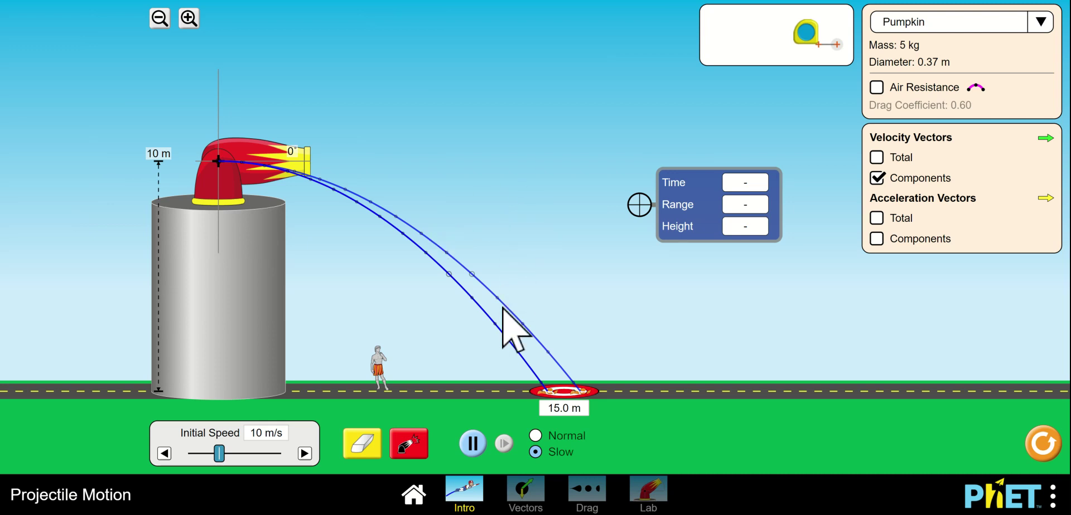
# Step: On the Vectors screen, set 60° and target 15.6 m, add the time/range/height tool, fire at 18 m/s
pyautogui.click(531, 491)
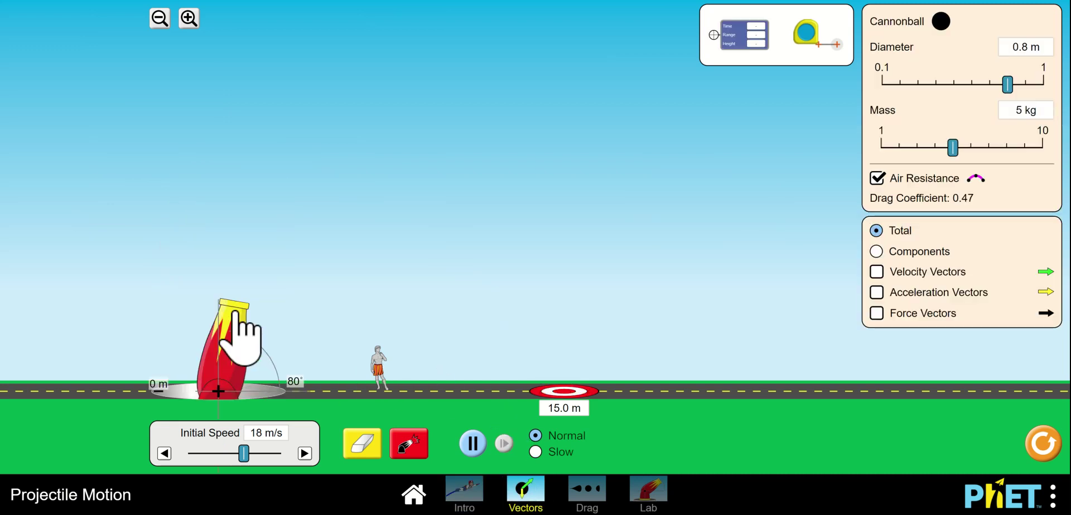
pyautogui.moveTo(246, 328); pyautogui.dragTo(266, 319)
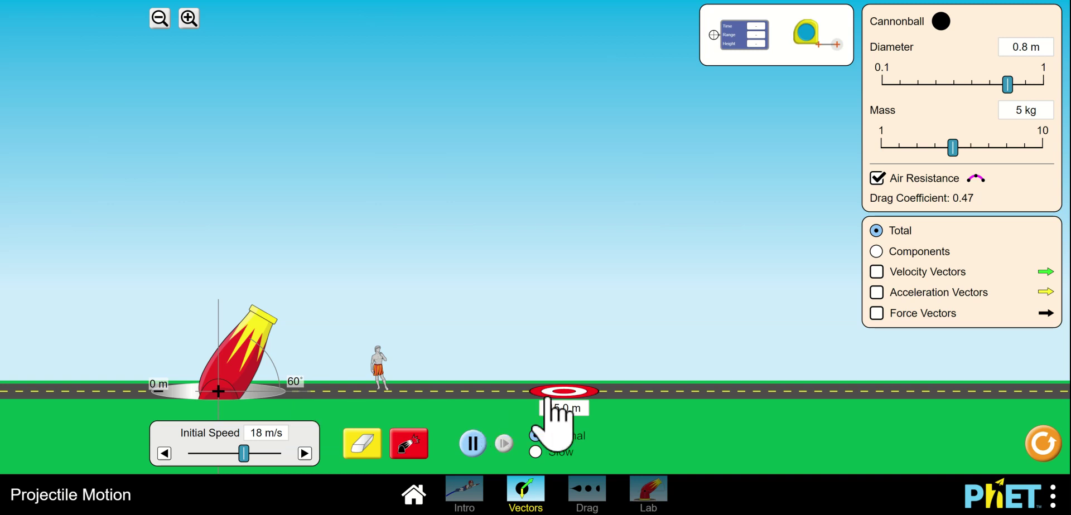
pyautogui.moveTo(551, 395); pyautogui.dragTo(573, 389)
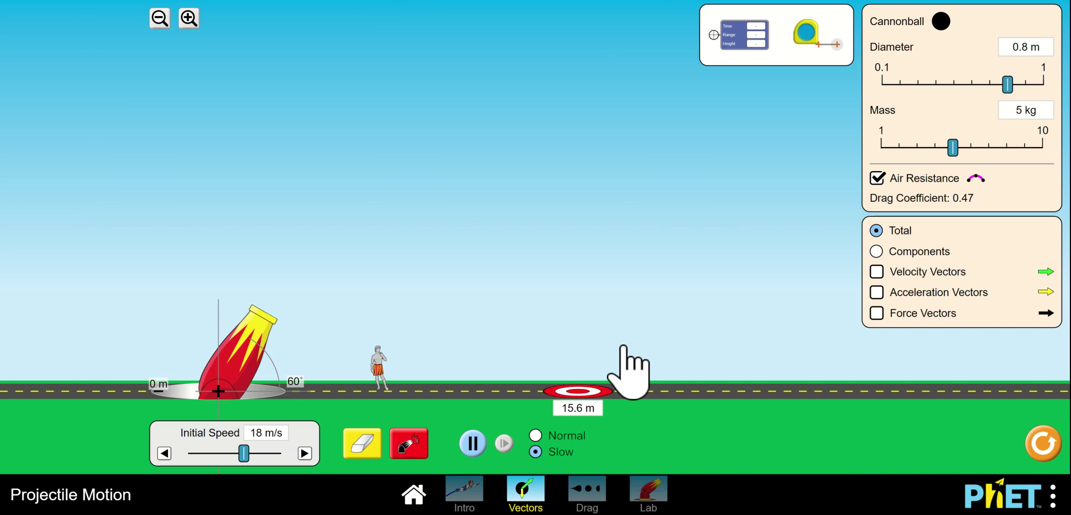
pyautogui.moveTo(751, 48); pyautogui.dragTo(751, 195)
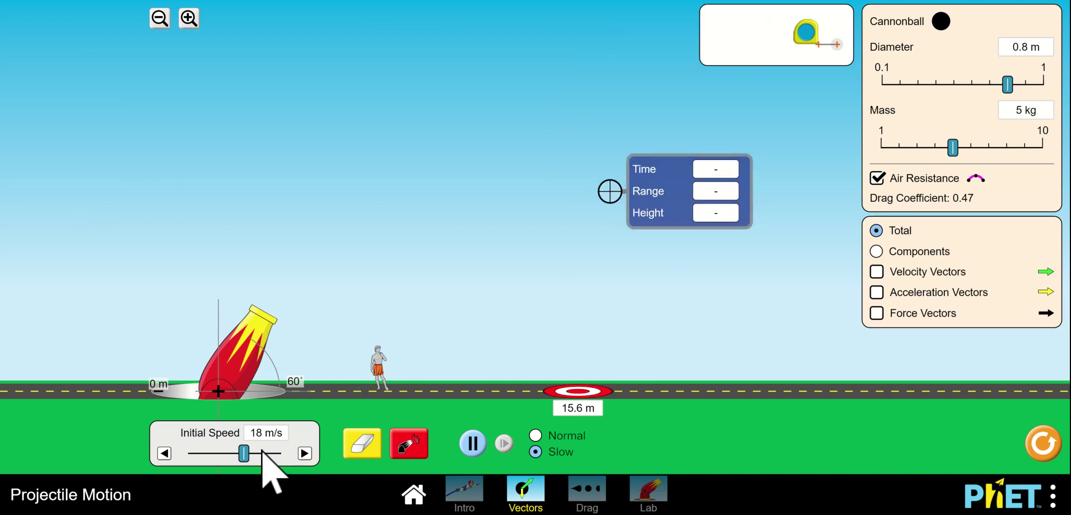
pyautogui.click(406, 442)
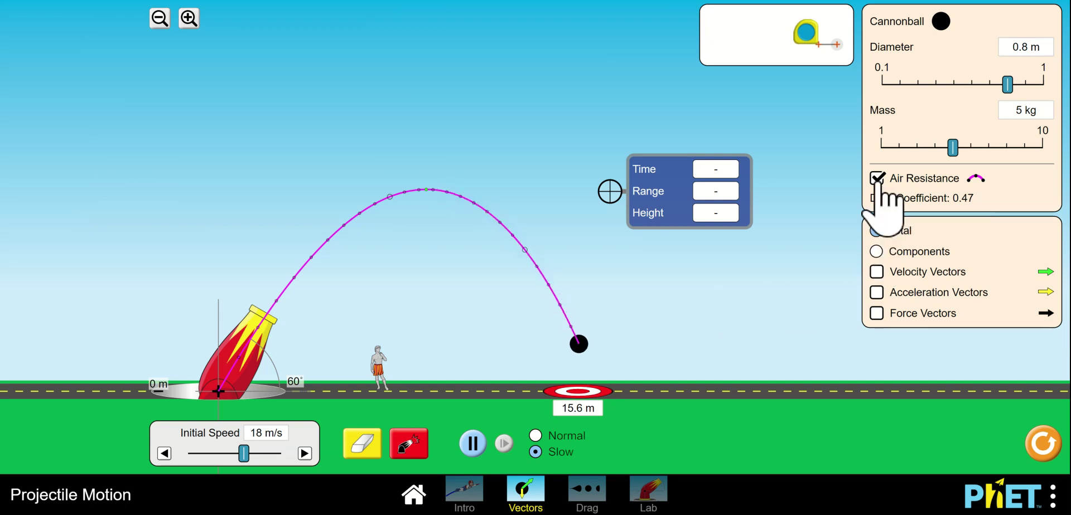
# Step: Disable air resistance, enable velocity vectors, then fire, pause and erase a test cannonball
pyautogui.click(877, 179)
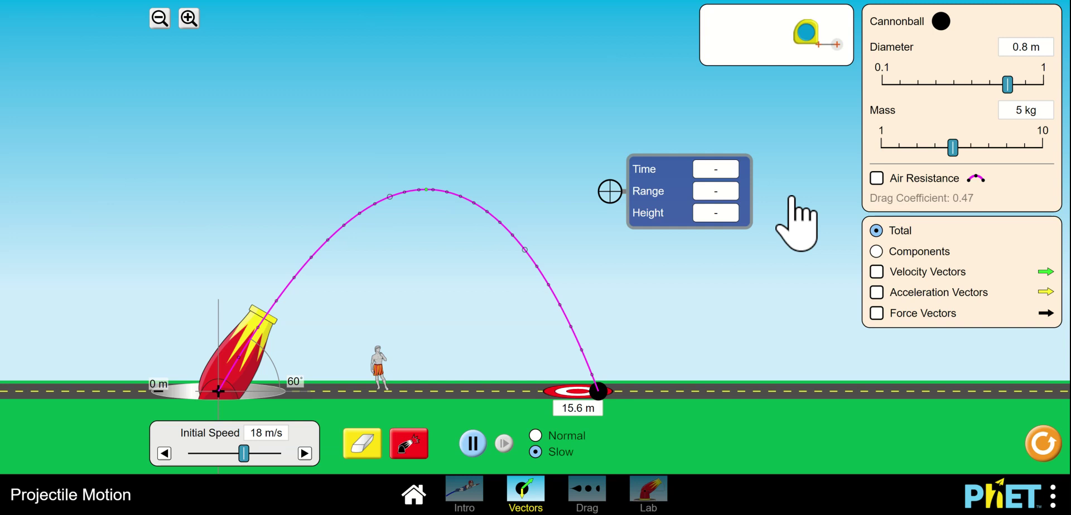
pyautogui.click(365, 452)
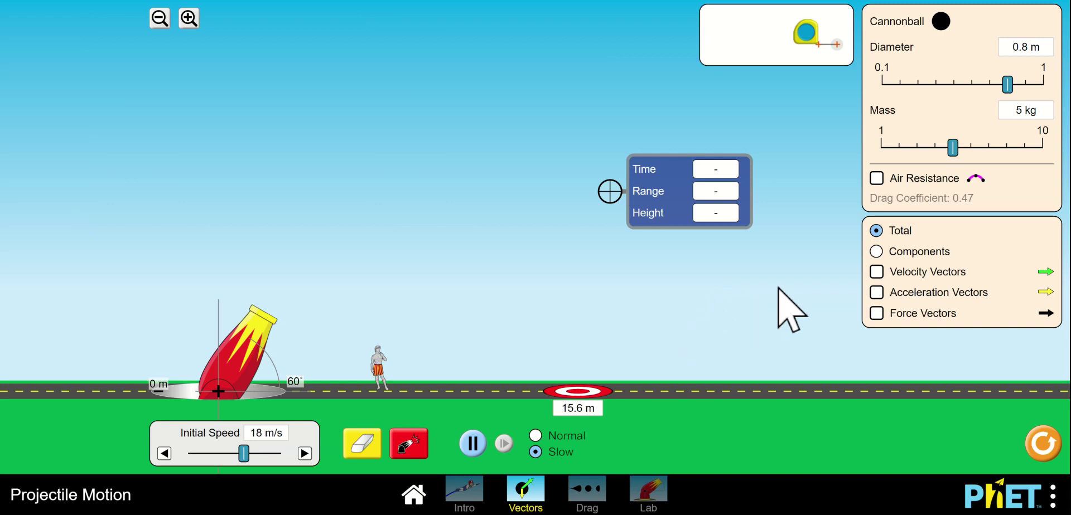
pyautogui.click(877, 272)
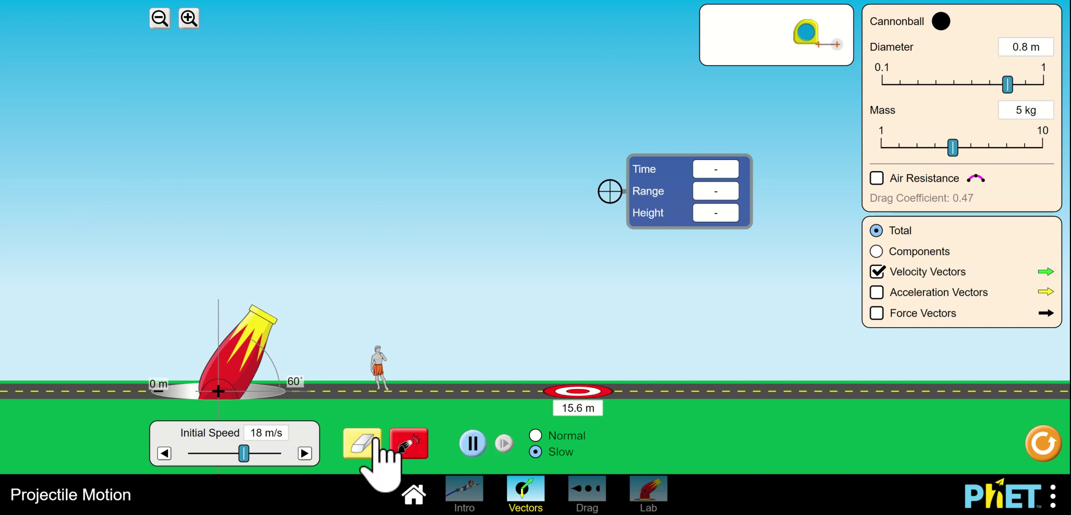
pyautogui.click(407, 445)
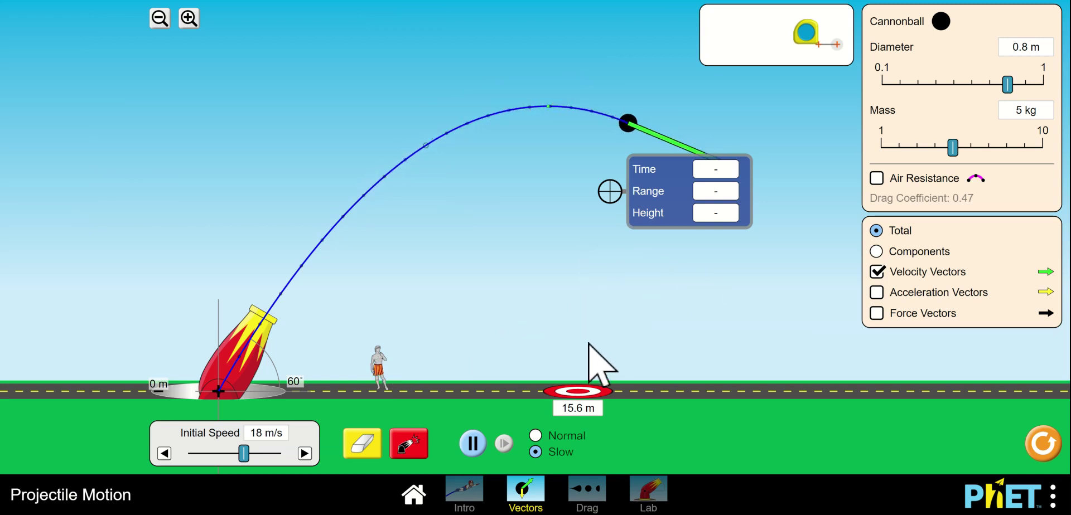
pyautogui.click(473, 442)
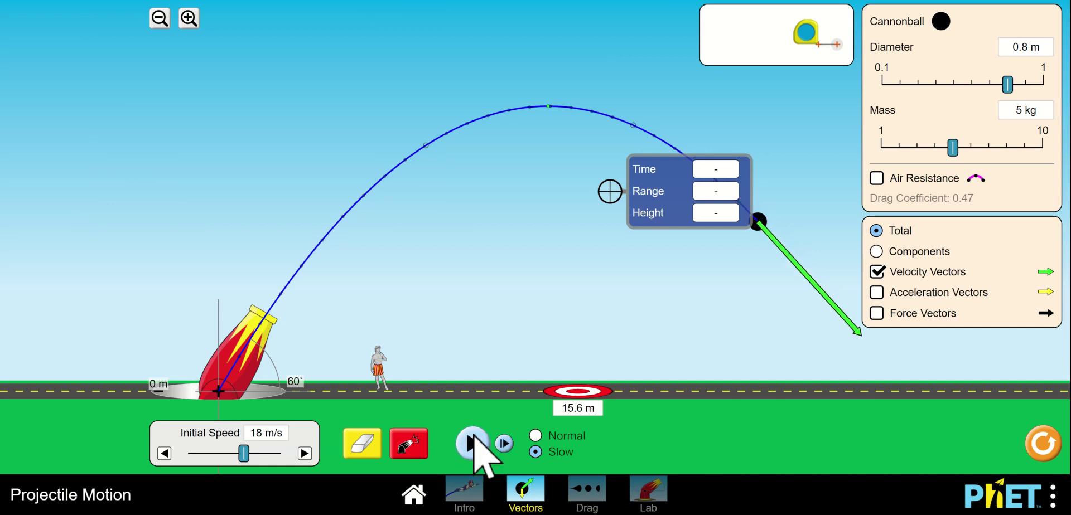
pyautogui.click(373, 449)
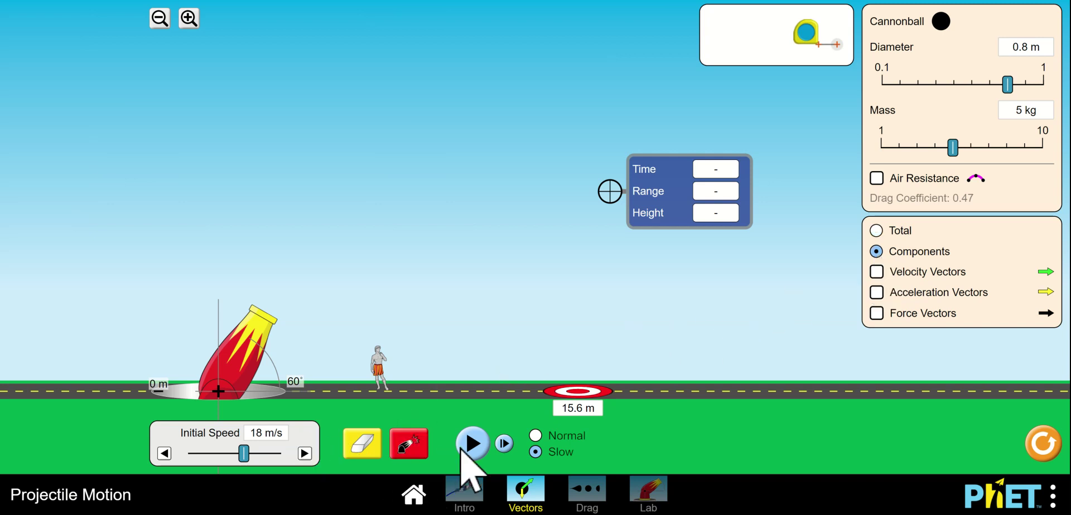
# Step: Resume play and fire new cannonballs with velocity components, erasing the previous shot
pyautogui.click(471, 445)
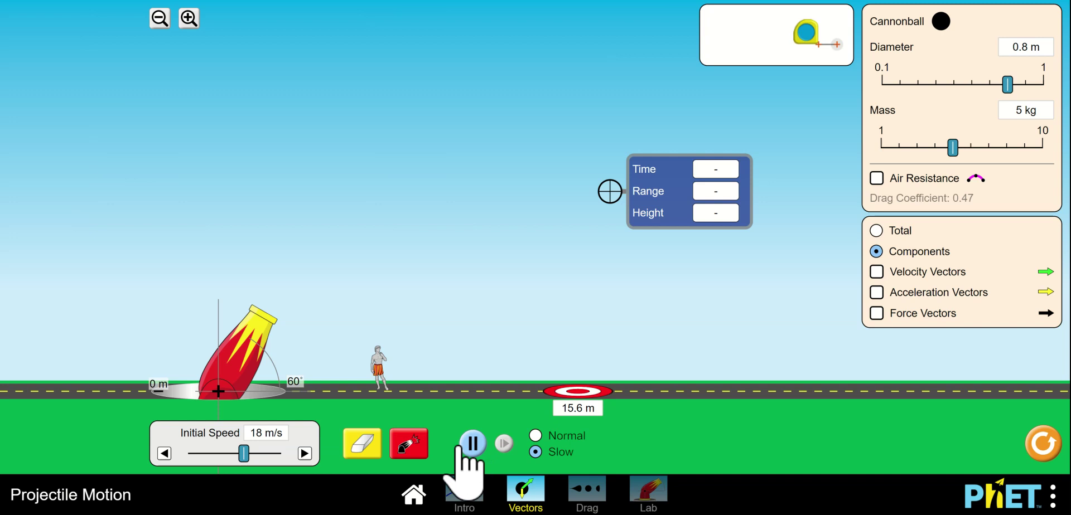
pyautogui.click(409, 445)
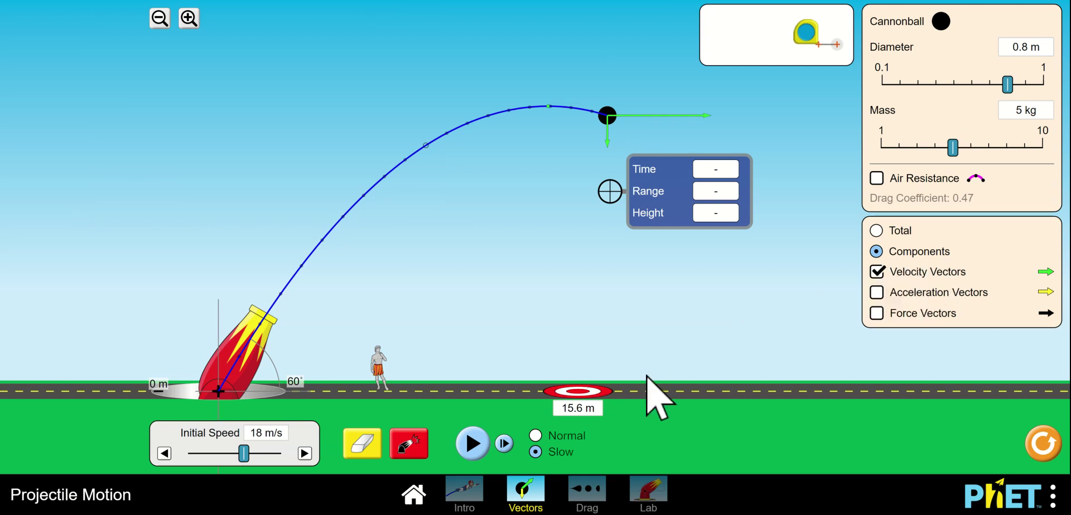
pyautogui.click(364, 444)
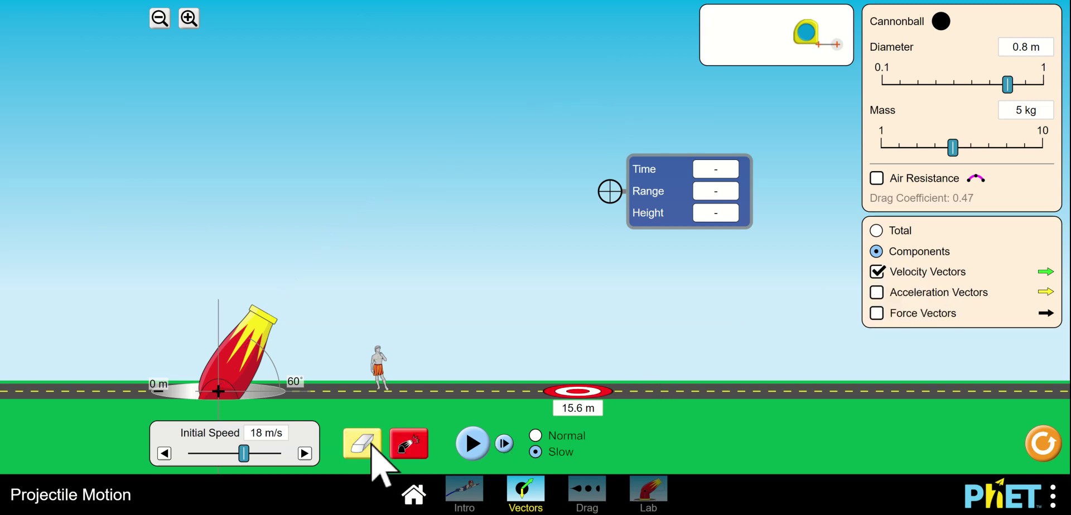
pyautogui.click(409, 445)
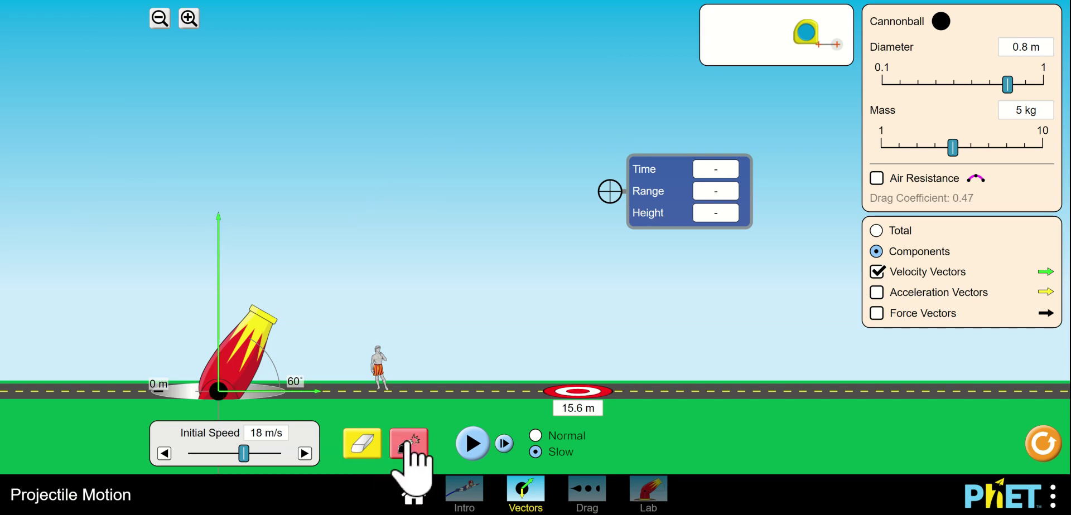
pyautogui.click(410, 445)
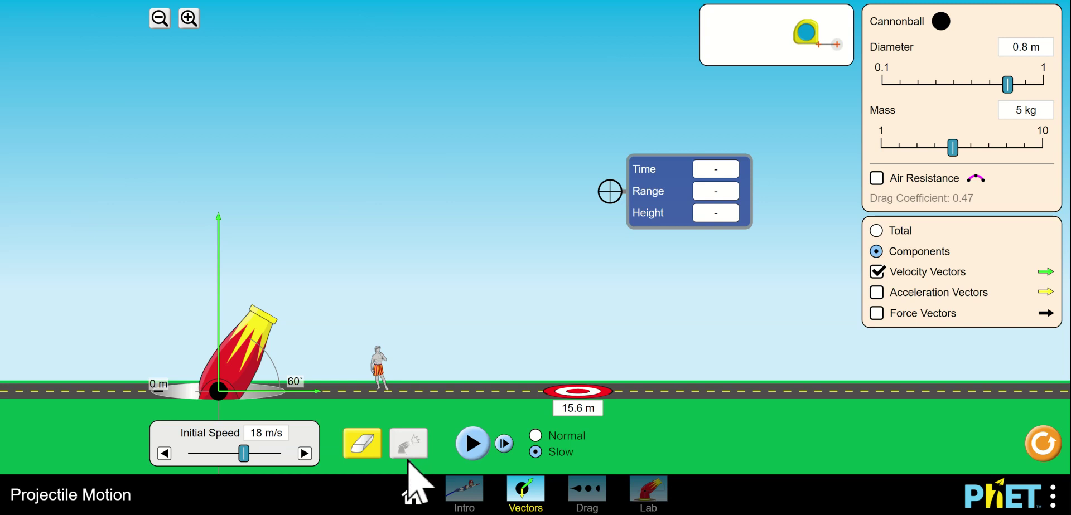
pyautogui.click(474, 444)
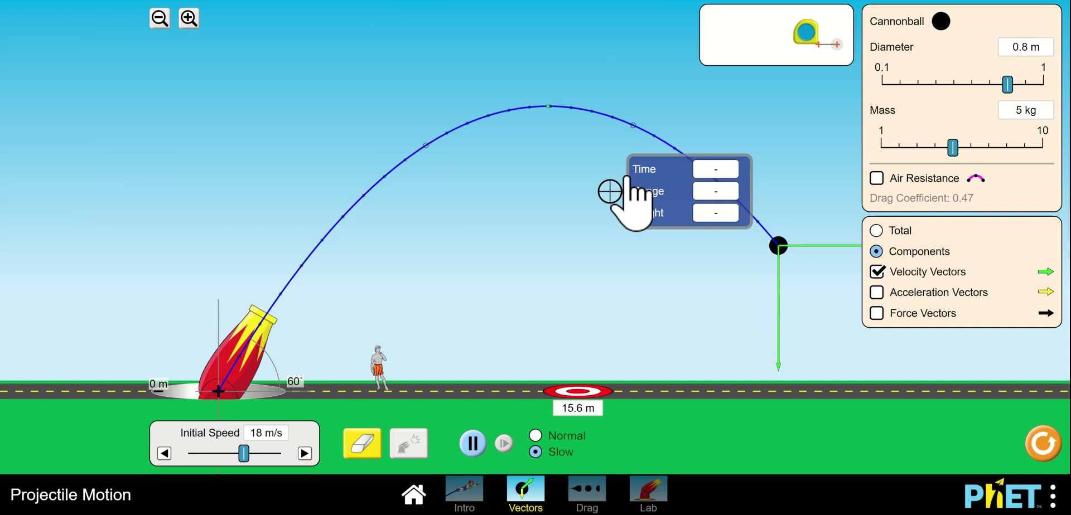
# Step: Move the time/range/height tool above the arc, erase, and launch a fresh 60° cannonball
pyautogui.moveTo(627, 179); pyautogui.dragTo(502, 35)
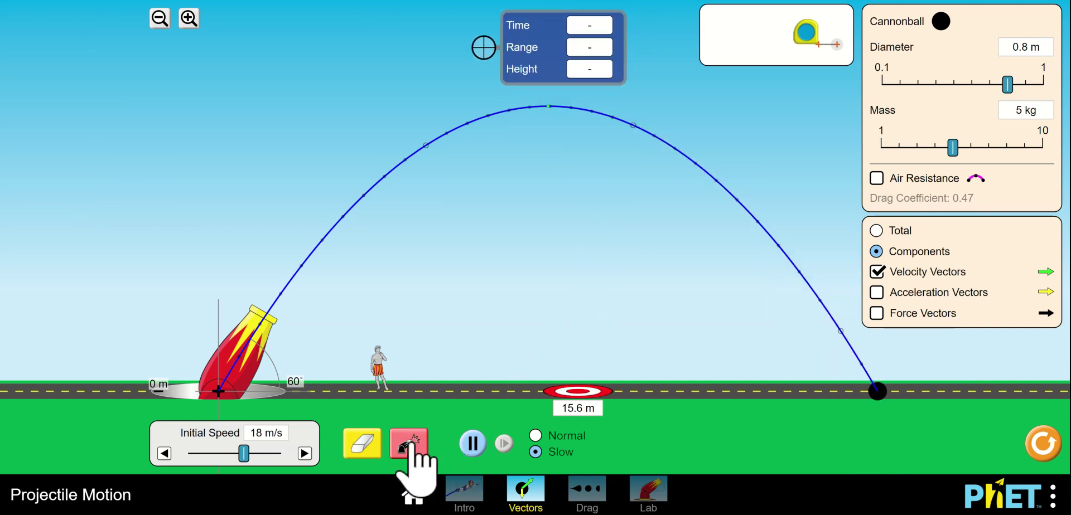
pyautogui.click(368, 444)
pyautogui.click(407, 445)
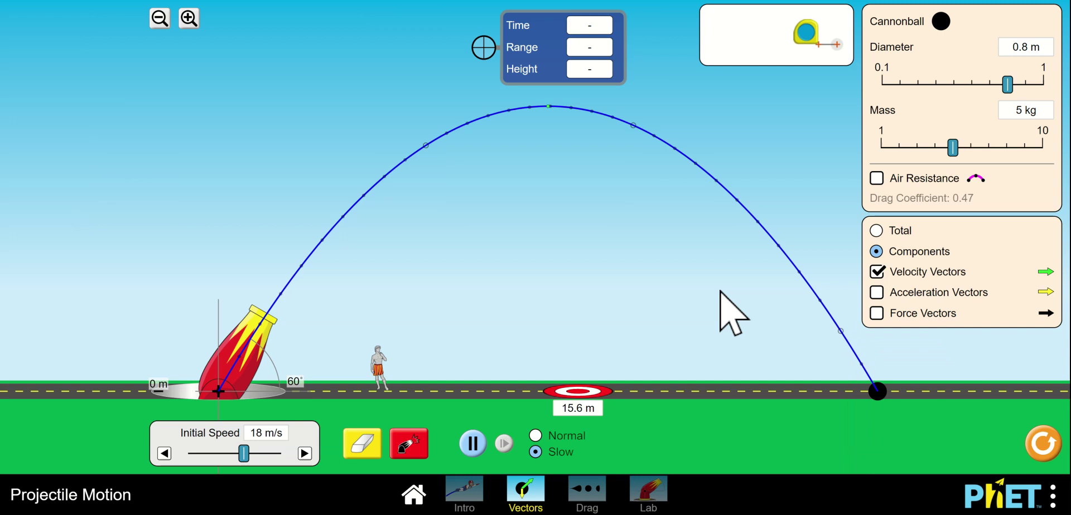
# Step: Read the 60° peak (1.59 s, 14.3 m range, 12.38 m height), then set the cannon to 50°
pyautogui.moveTo(524, 67); pyautogui.dragTo(586, 123)
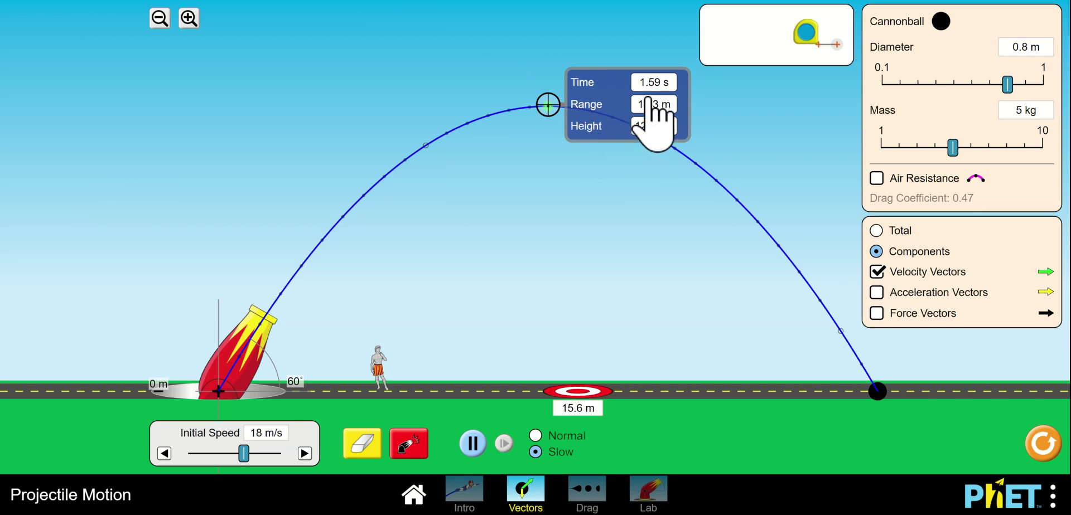
pyautogui.moveTo(606, 100)
pyautogui.mouseDown()
pyautogui.moveTo(676, 105)
pyautogui.moveTo(624, 110)
pyautogui.moveTo(619, 100)
pyautogui.mouseUp()
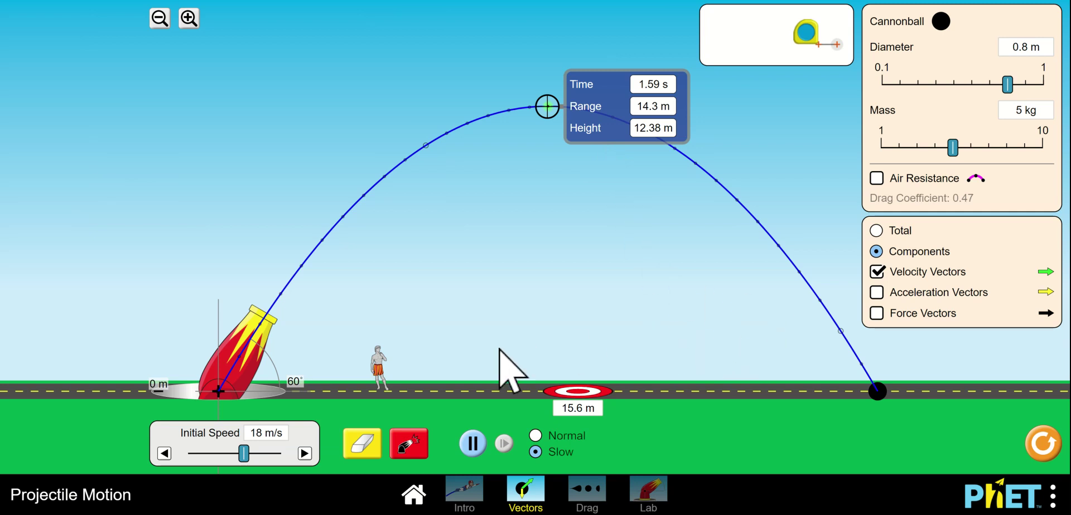
pyautogui.moveTo(263, 324)
pyautogui.mouseDown()
pyautogui.moveTo(276, 349)
pyautogui.moveTo(275, 330)
pyautogui.mouseUp()
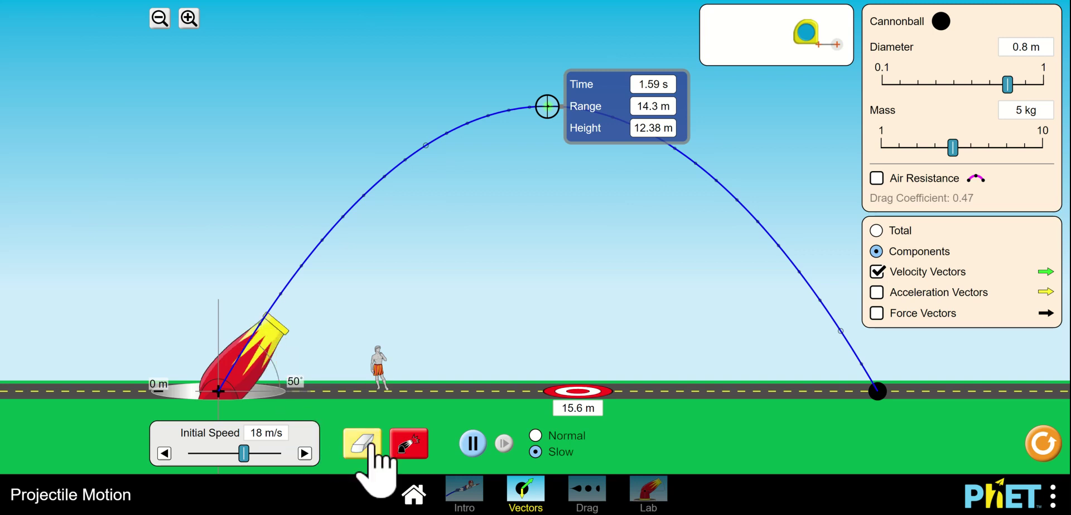
# Step: Fire at 50°, then read the 60° shot's landing at 3.18 s and 28.6 m range
pyautogui.click(406, 446)
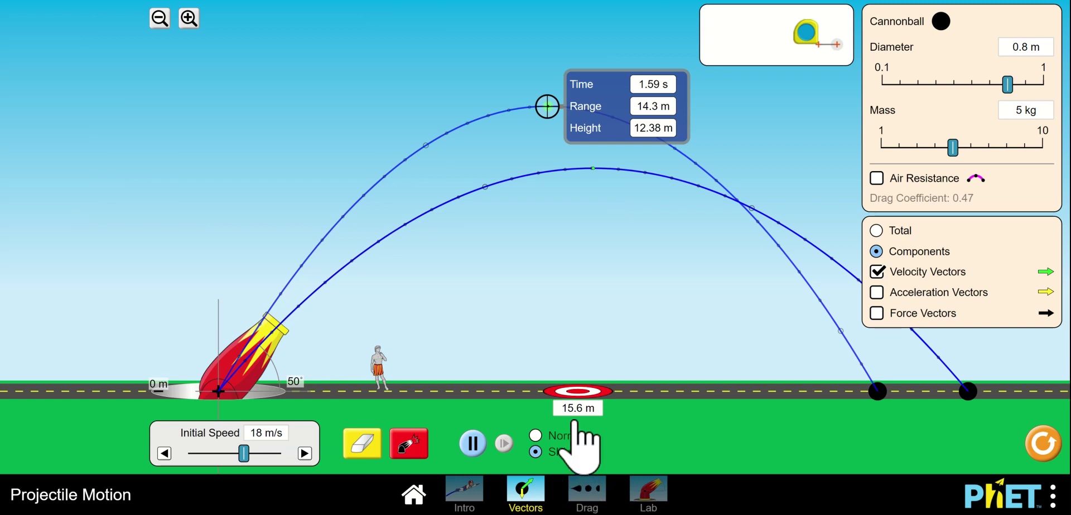
pyautogui.moveTo(634, 133); pyautogui.dragTo(934, 380)
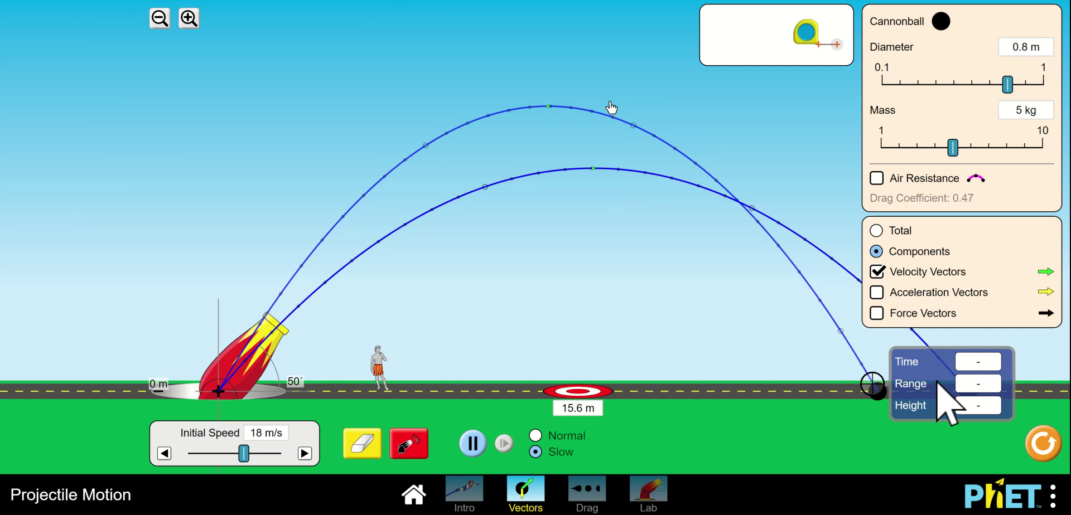
pyautogui.moveTo(938, 382); pyautogui.dragTo(944, 390)
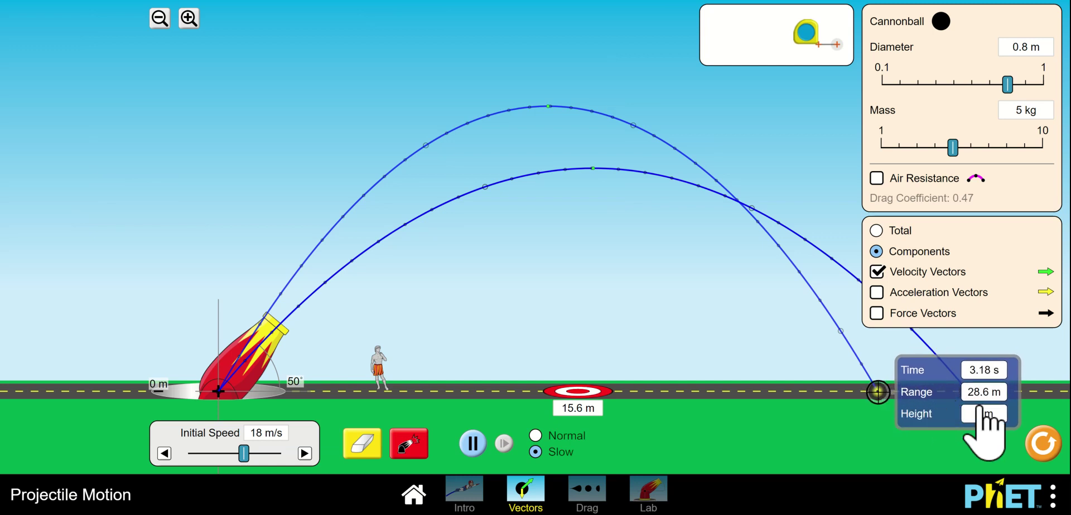
pyautogui.moveTo(890, 413); pyautogui.dragTo(738, 353)
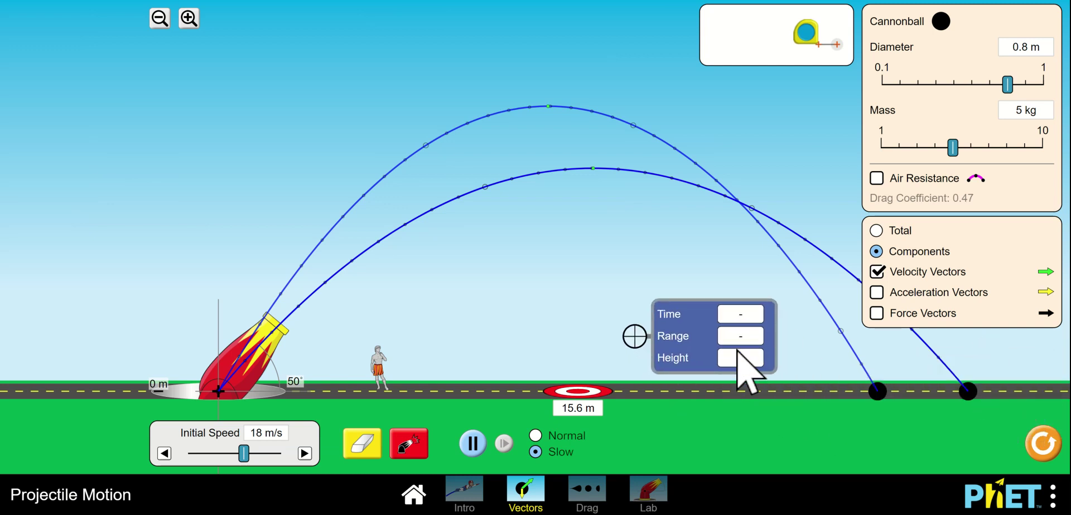